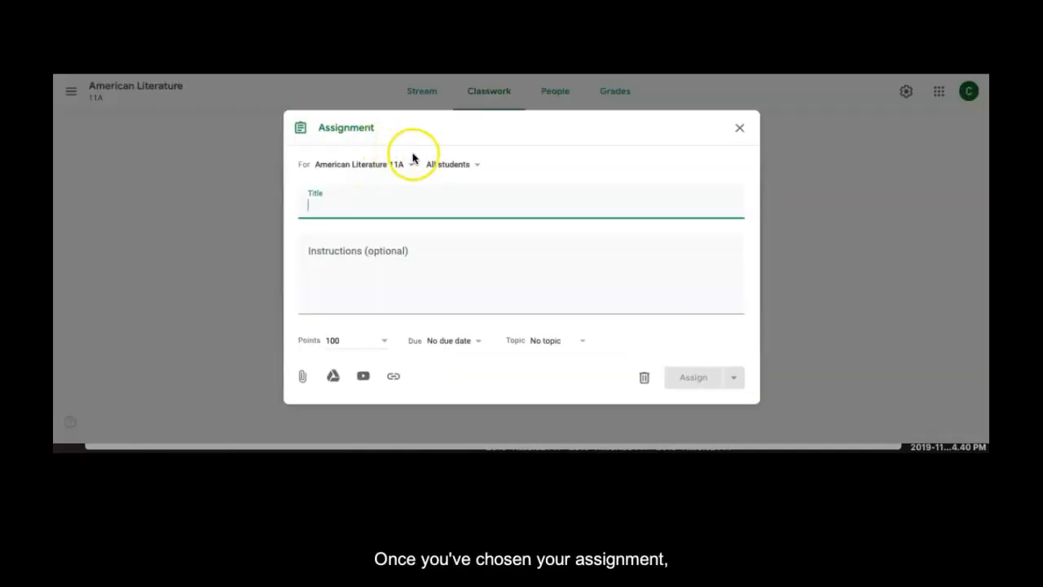
click(411, 165)
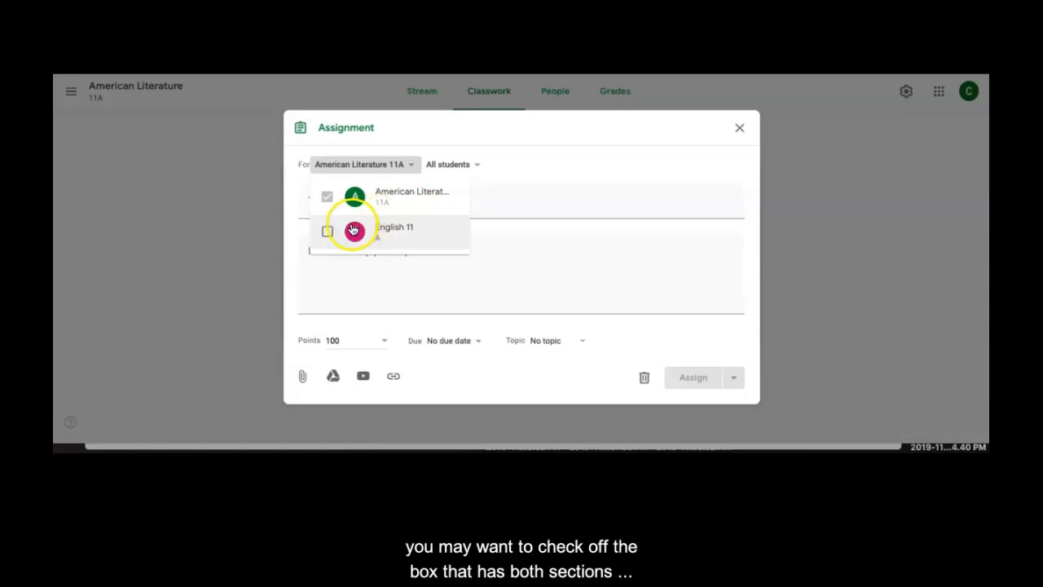
click(328, 233)
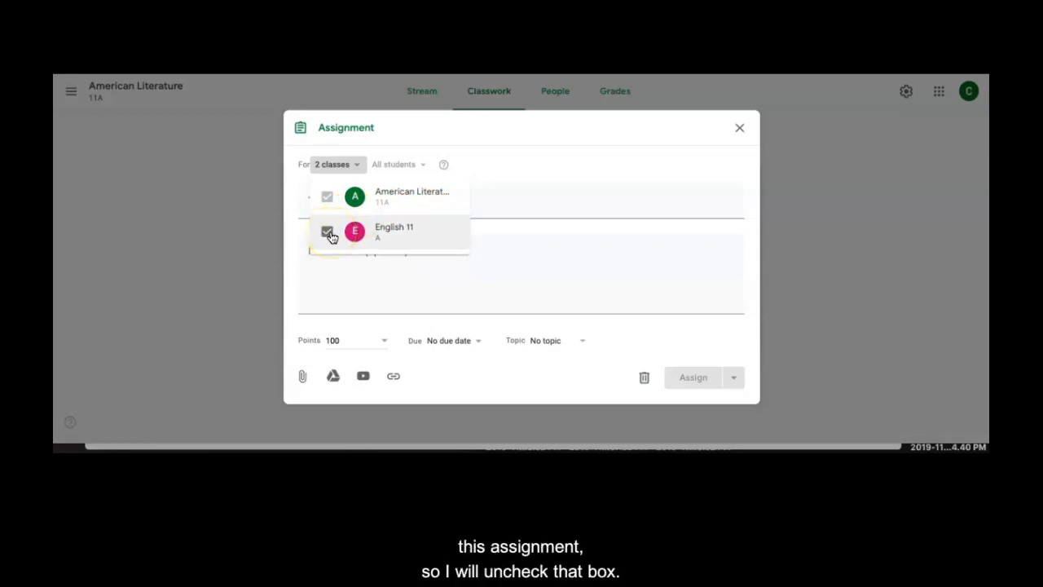
click(328, 234)
click(491, 134)
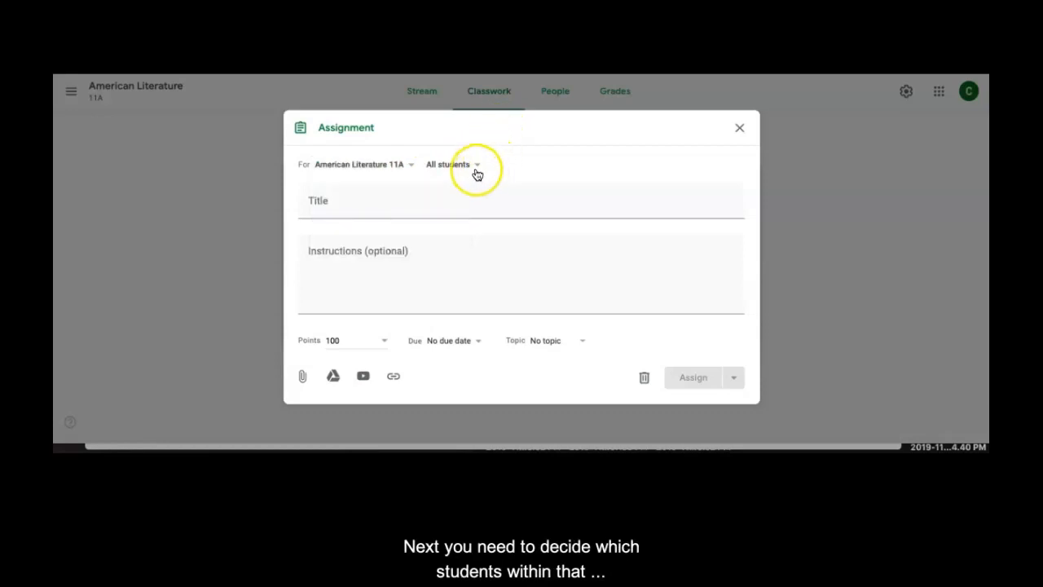
click(476, 169)
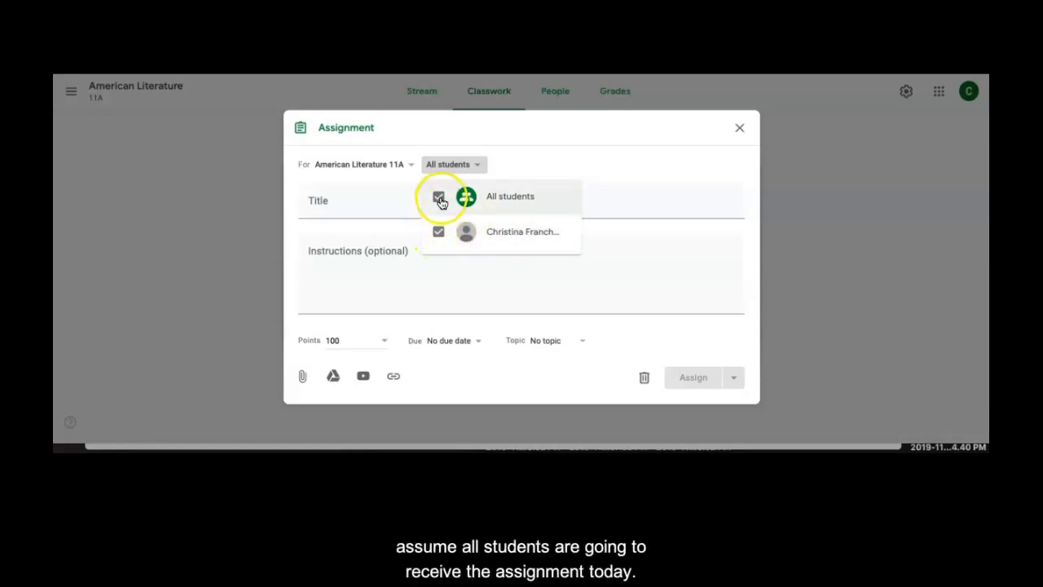
click(510, 159)
Title the assignment "TITLE OF YOUR ASSIGNMENT" and enter "INSTRUCTIONS FOR ASSIGNMENT" as its instructions.
click(437, 198)
text(TITLE OF YOUR ASSIGNMENT)
click(407, 259)
text(INSTRUCTIONS FOR ASSIGNMENT)
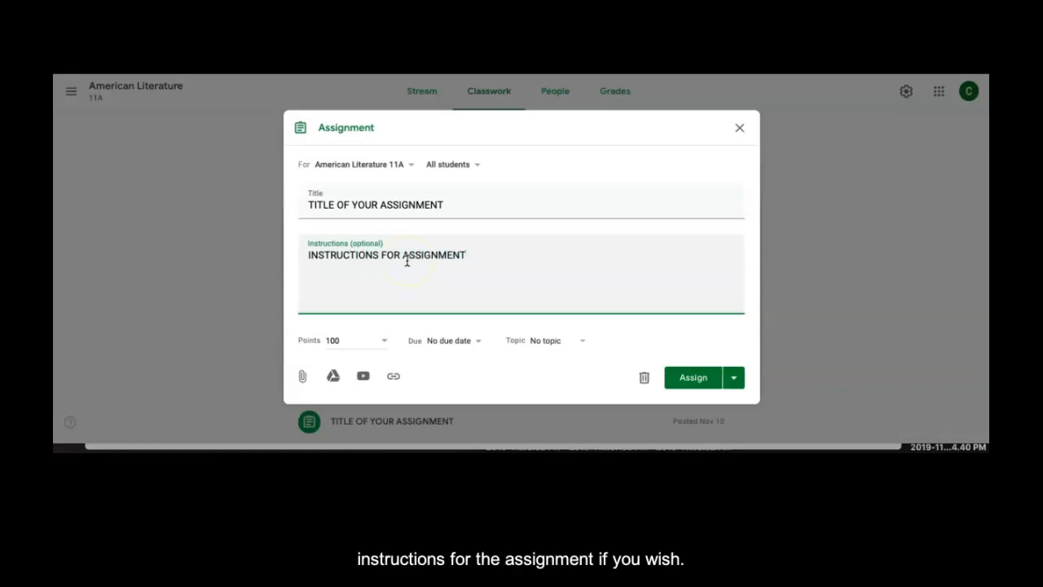
click(421, 311)
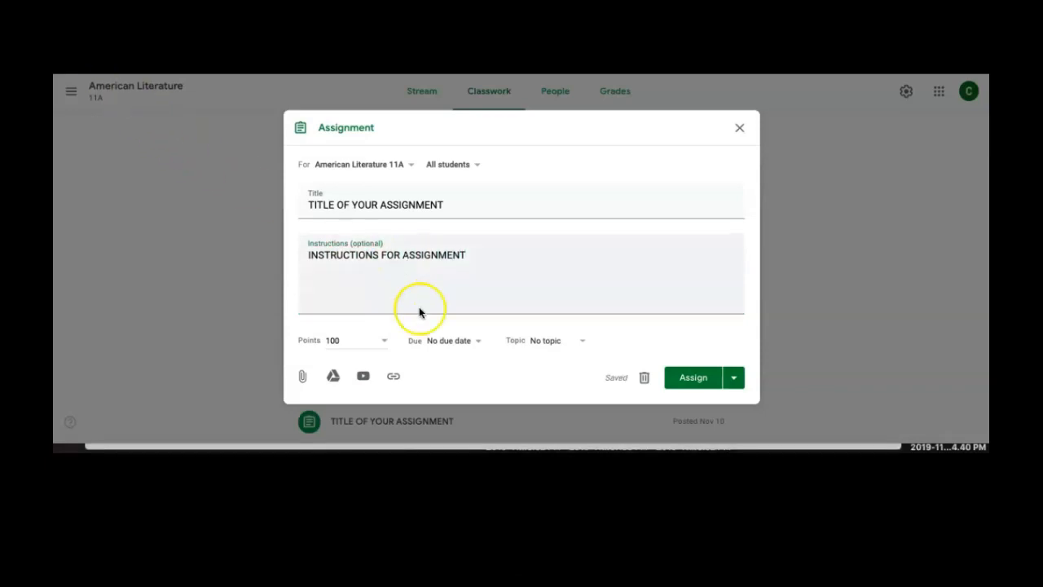
Set the assignment's due date to Nov 12, 2019 with a due time of 11:59 PM.
click(385, 343)
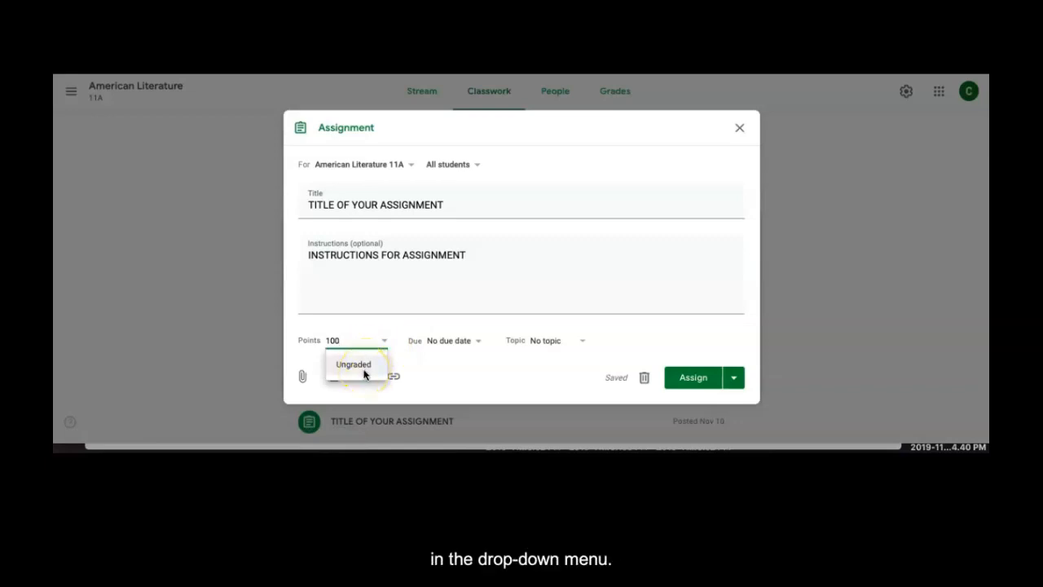
click(384, 320)
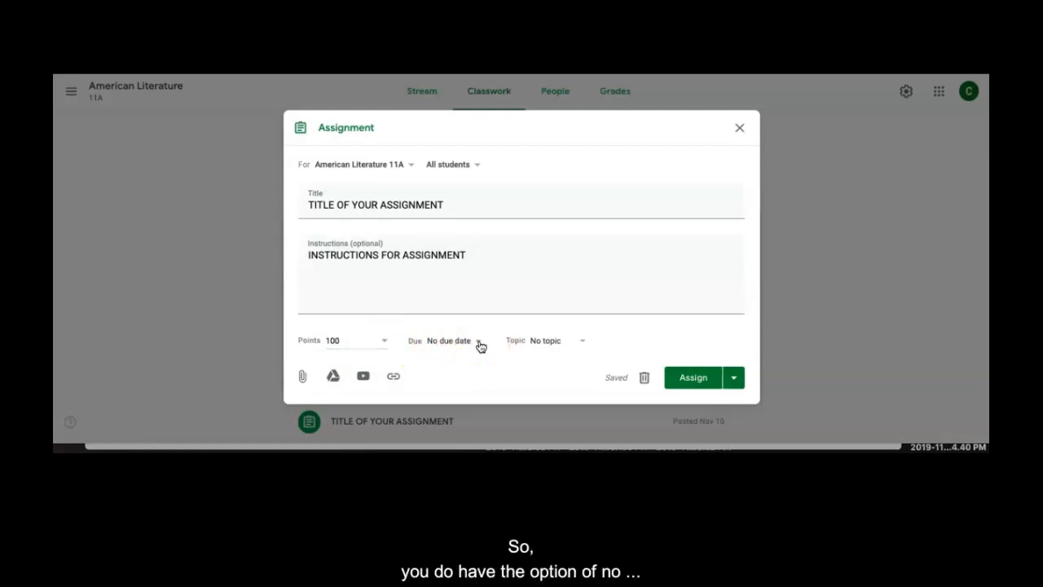
click(480, 343)
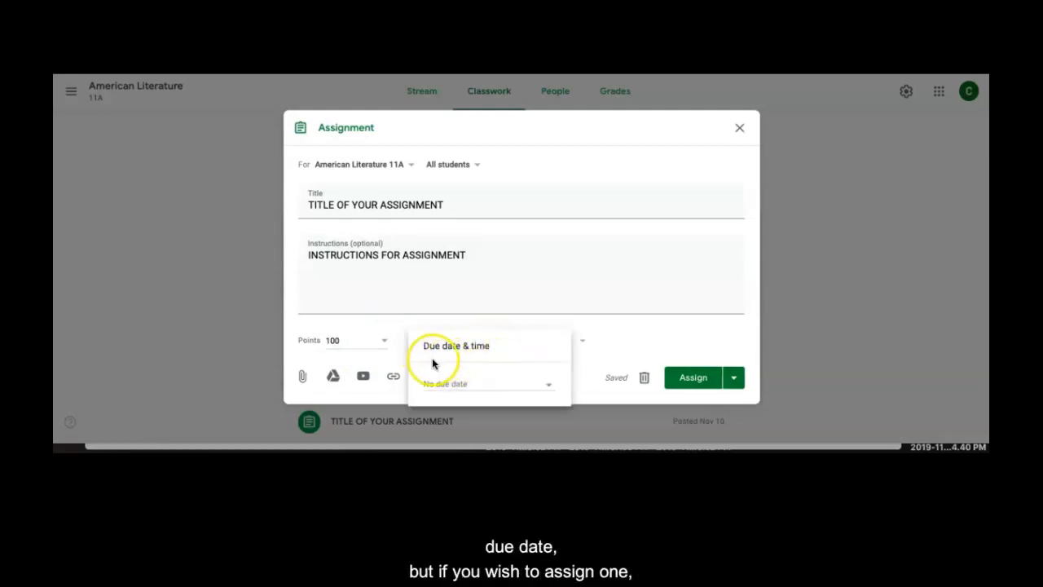
click(553, 389)
click(476, 324)
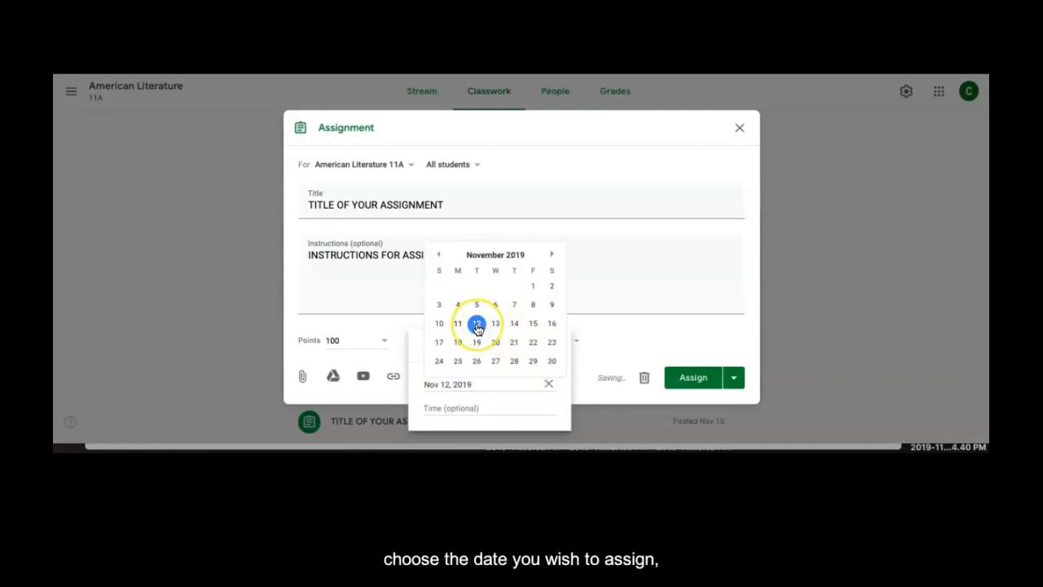
click(473, 410)
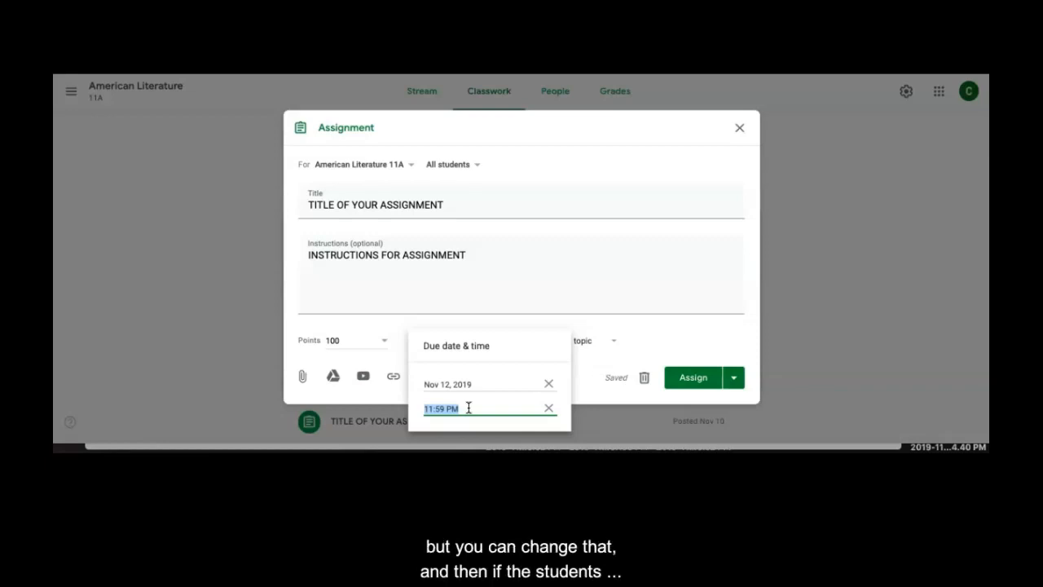
click(495, 322)
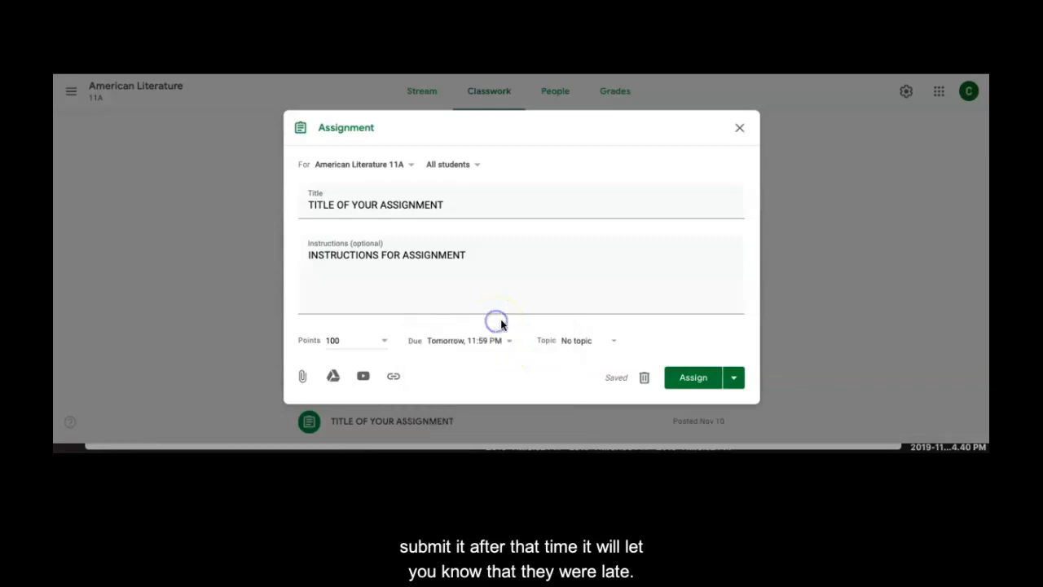
Create a new topic named ESSAYS for the assignment.
click(619, 344)
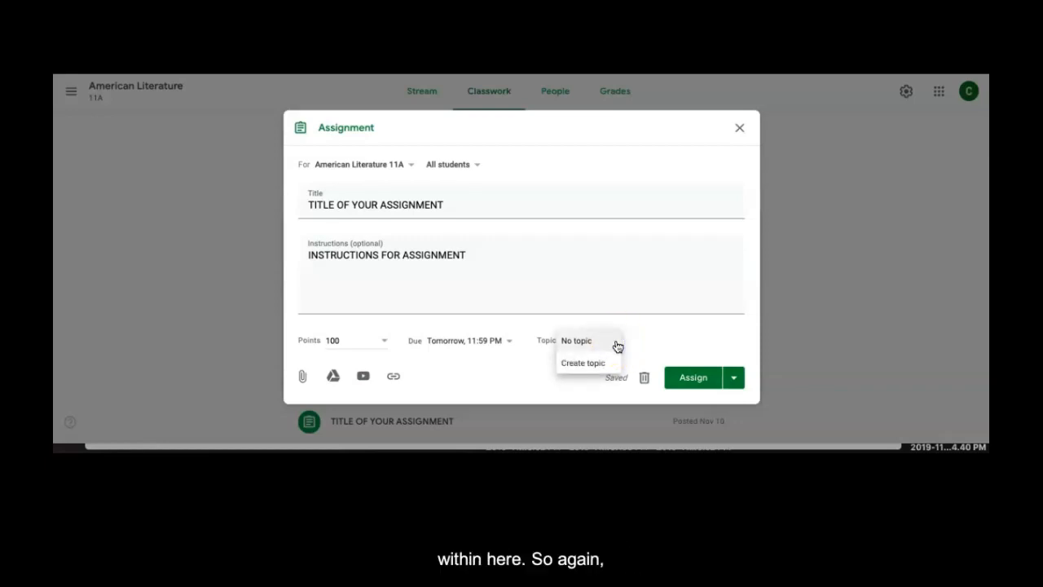
click(589, 364)
click(578, 338)
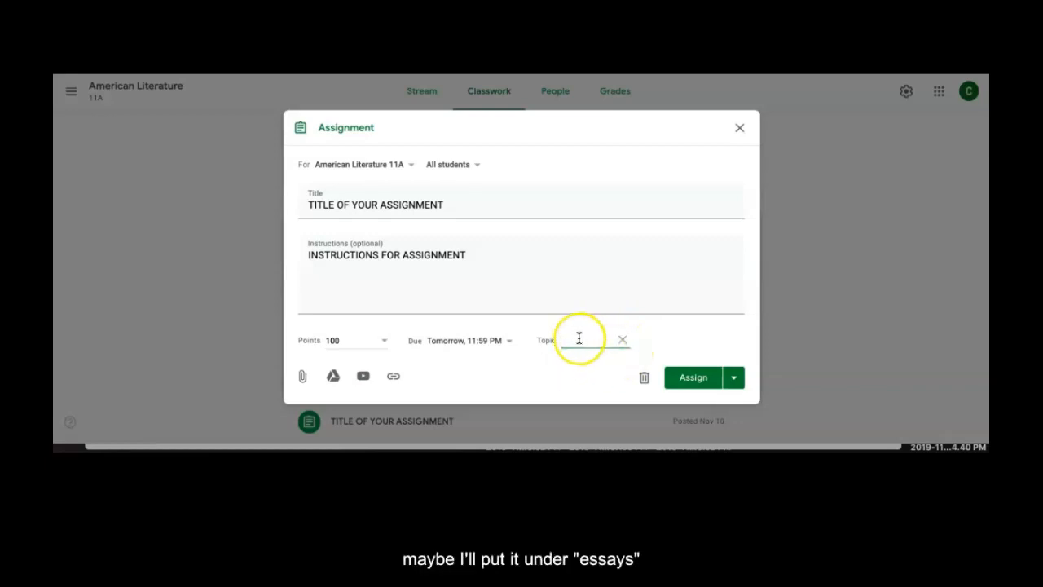
text(ESSAYS)
click(559, 363)
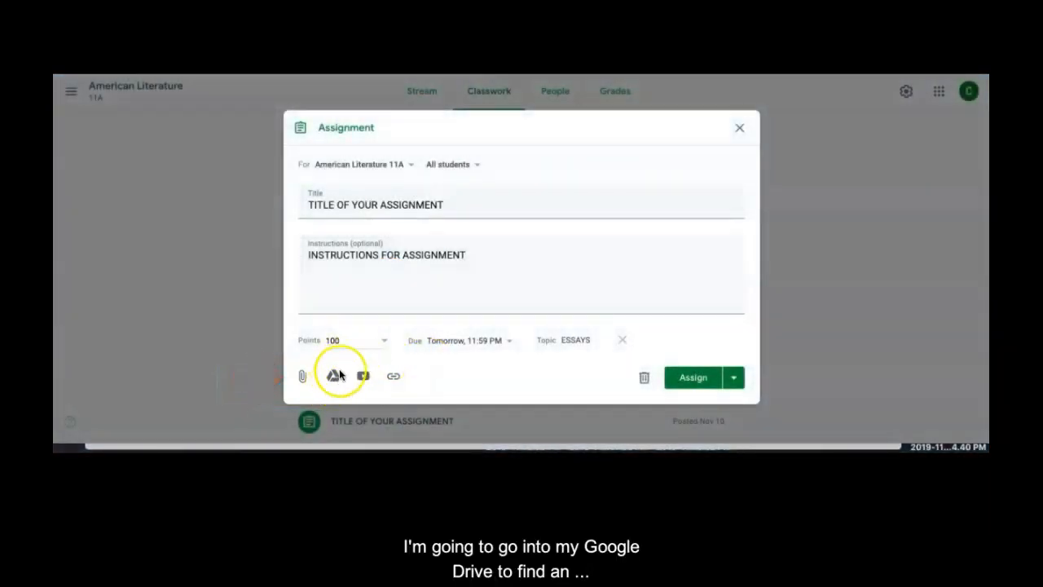
Attach the Drafting Exercise #2 document from My Drive > Teaching Materials > American Literature > Writing Workshop.
click(335, 374)
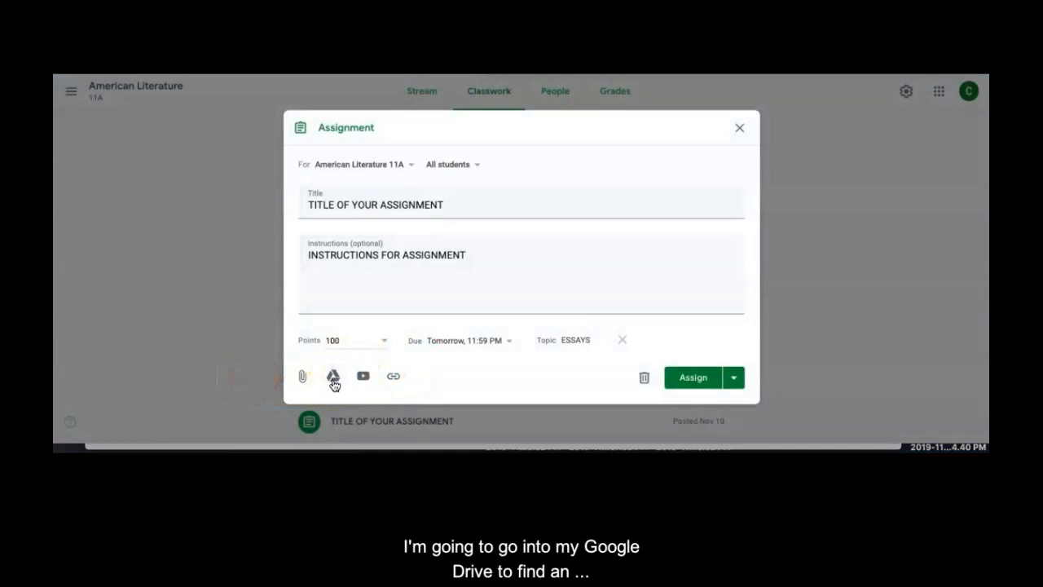
click(334, 378)
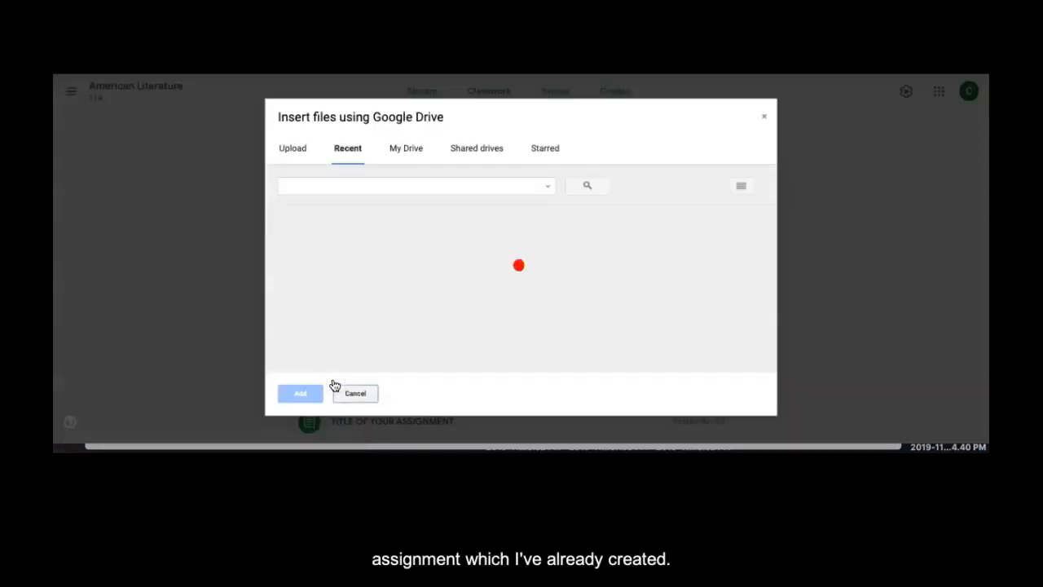
click(416, 146)
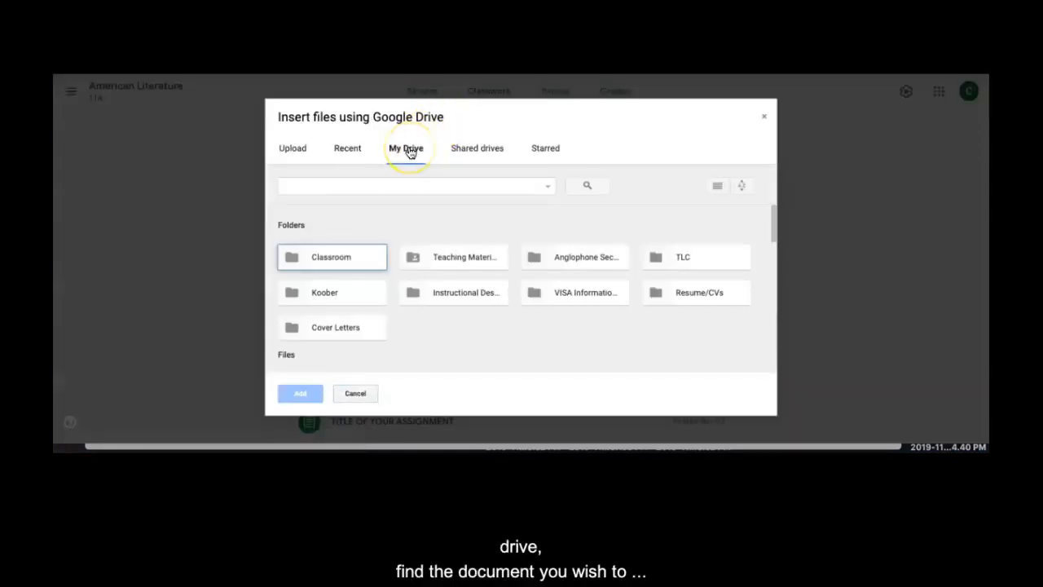
click(489, 261)
double_click(490, 260)
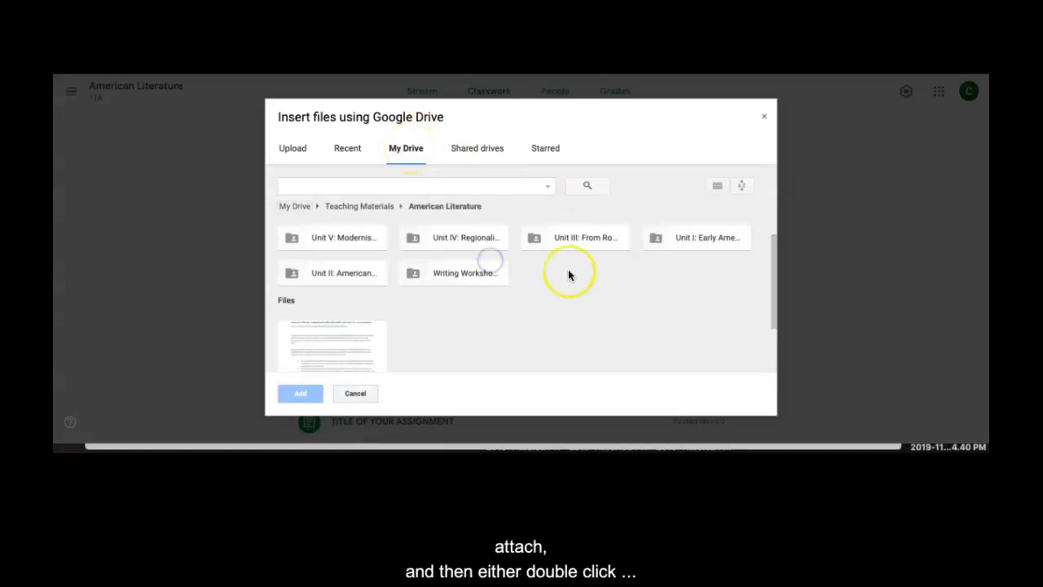
double_click(485, 275)
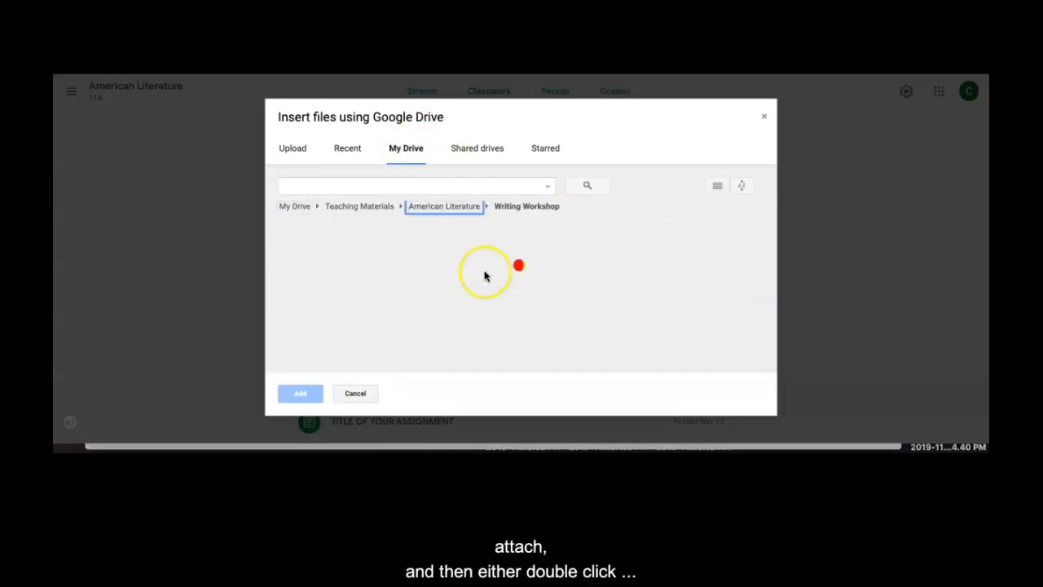
scroll(485, 276, down, 1)
scroll(485, 275, down, 1)
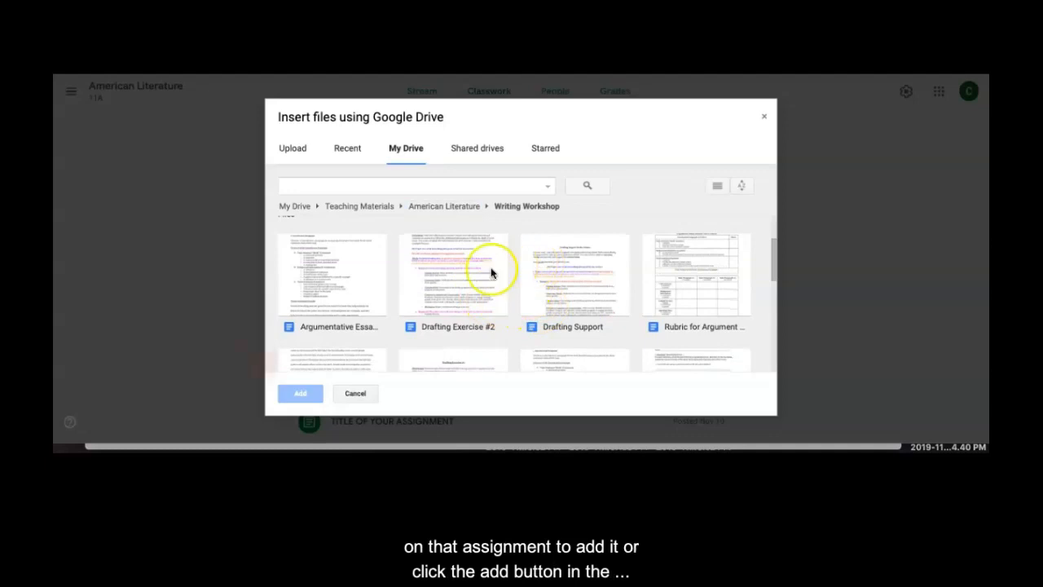
double_click(473, 273)
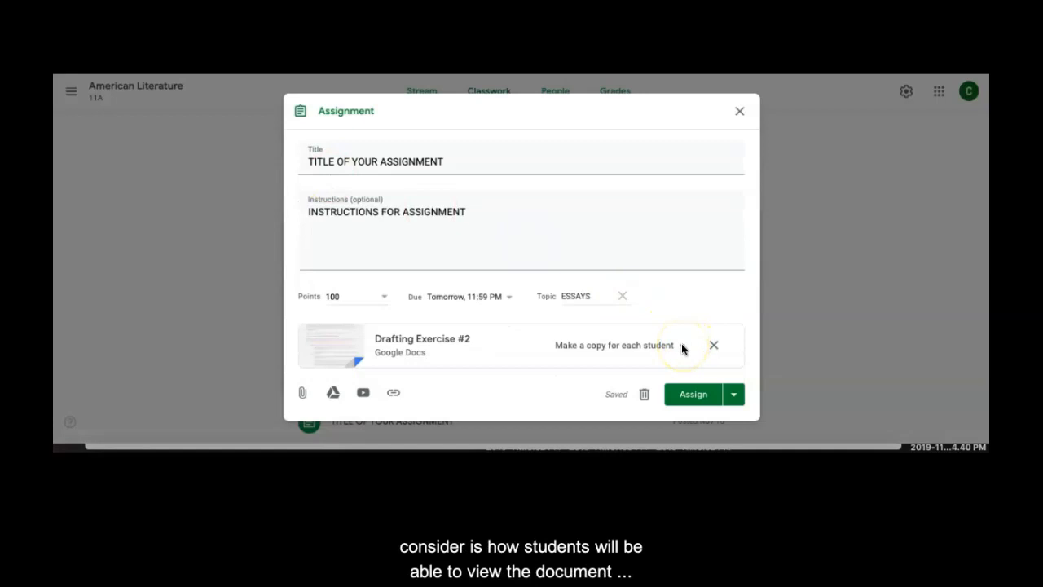
Set the Drafting Exercise #2 attachment to make a copy for each student.
click(682, 350)
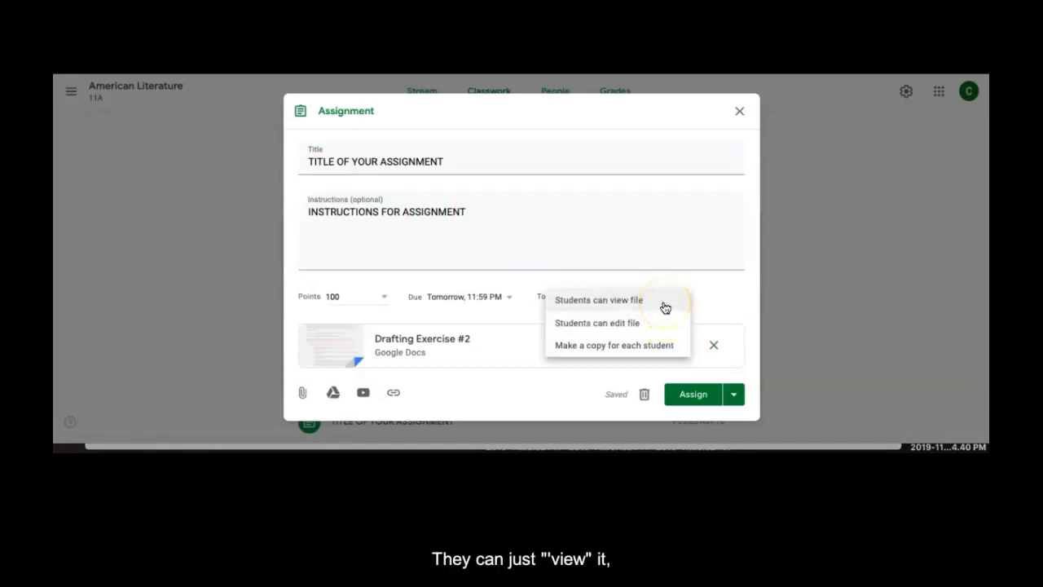
click(657, 346)
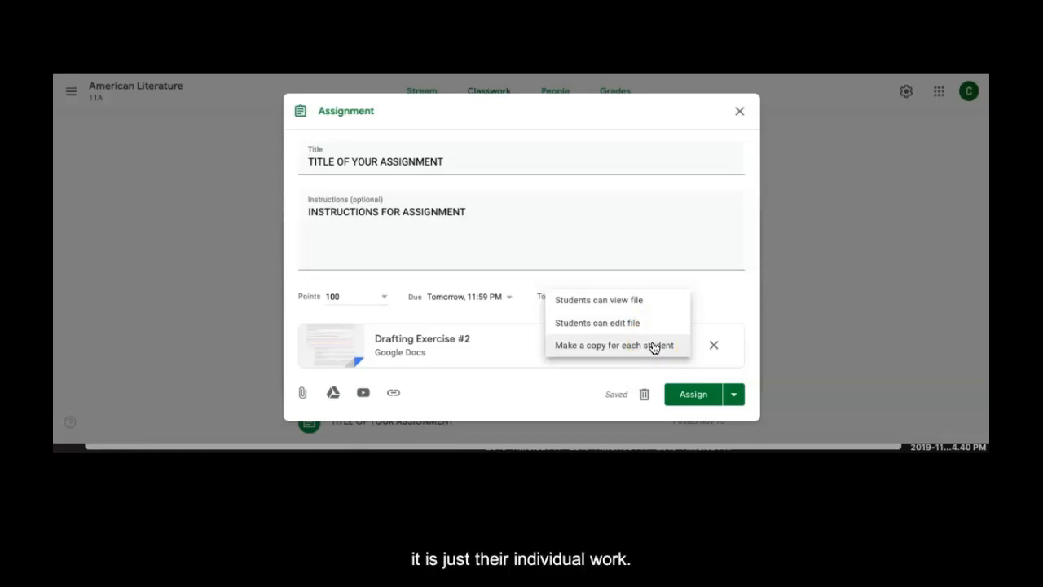
click(600, 391)
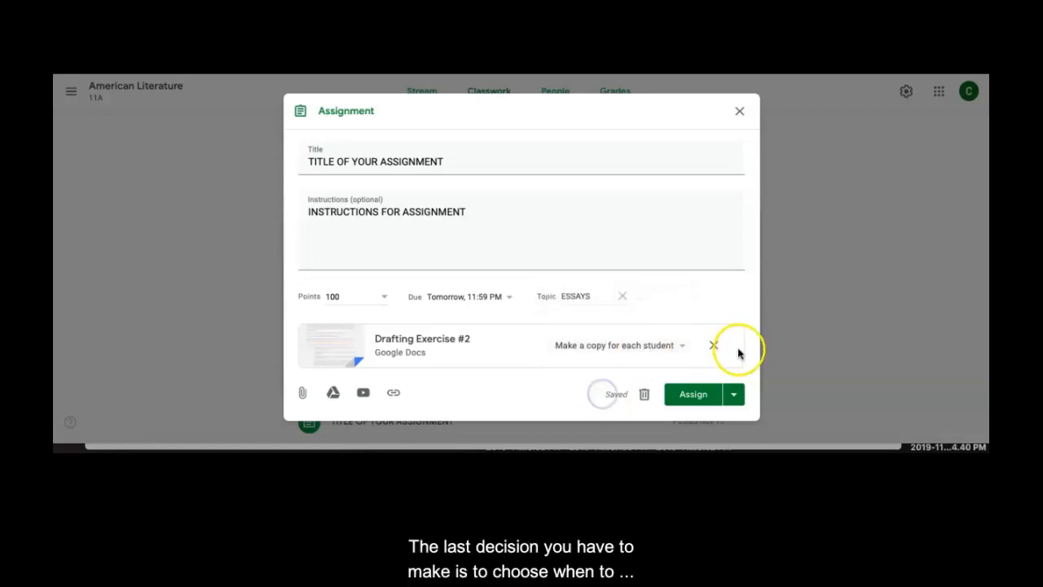
Open the assignment's posting options for assigning, scheduling or saving it as a draft.
click(733, 396)
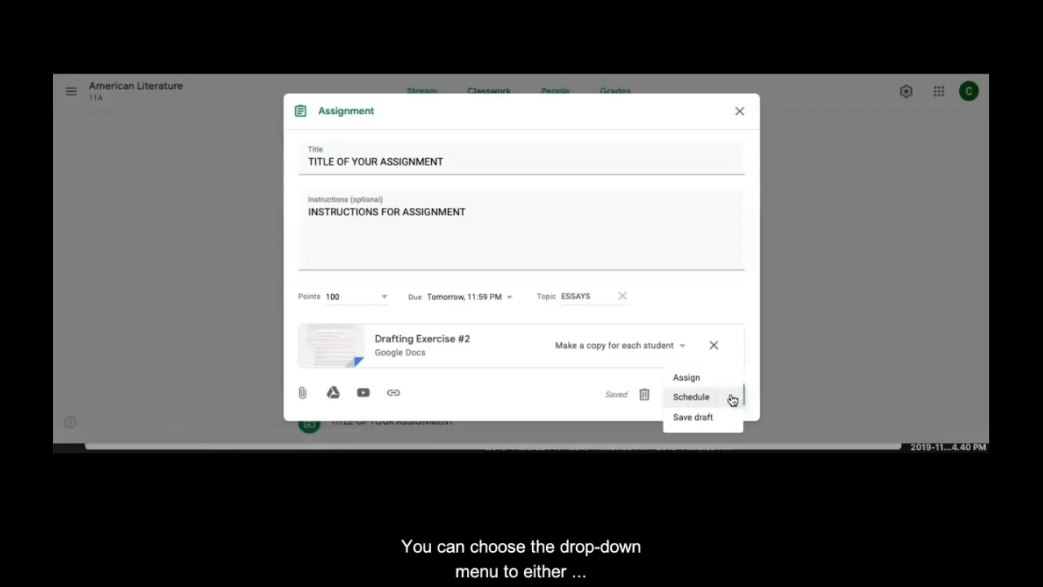